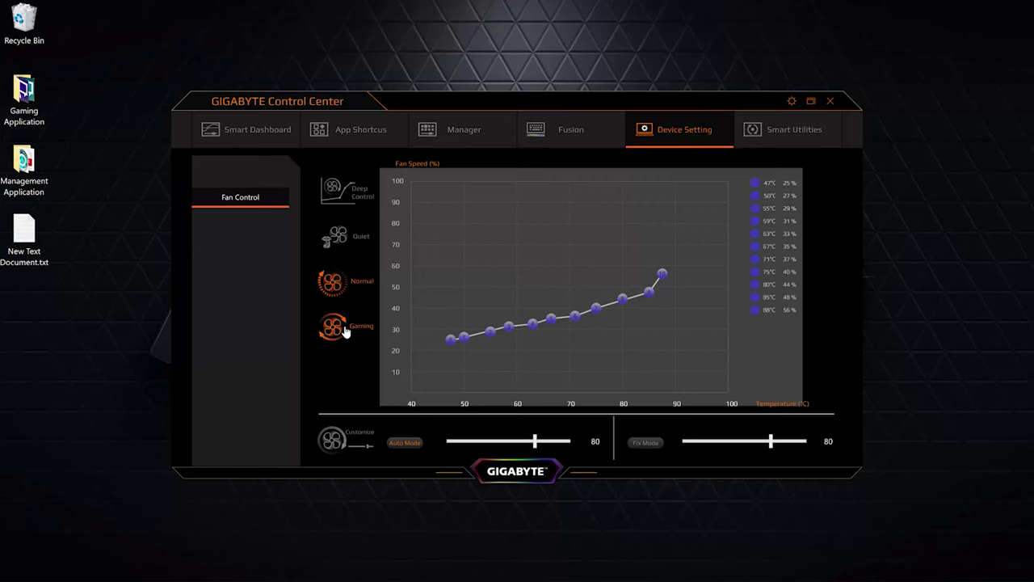
# Set the laptop's fan control to the Gaming profile and return to the Smart Dashboard
pyautogui.click(346, 330)
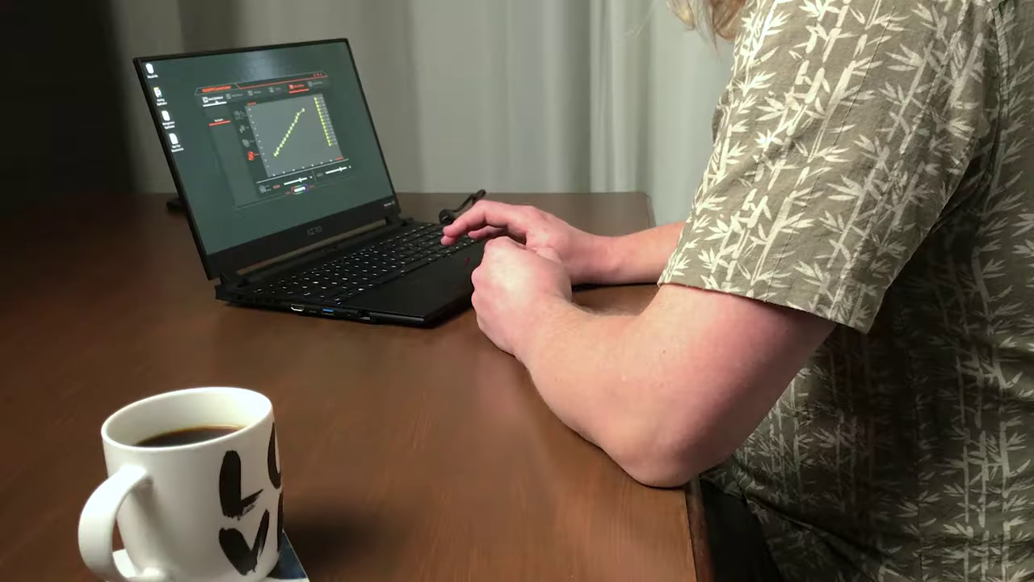
pyautogui.click(273, 140)
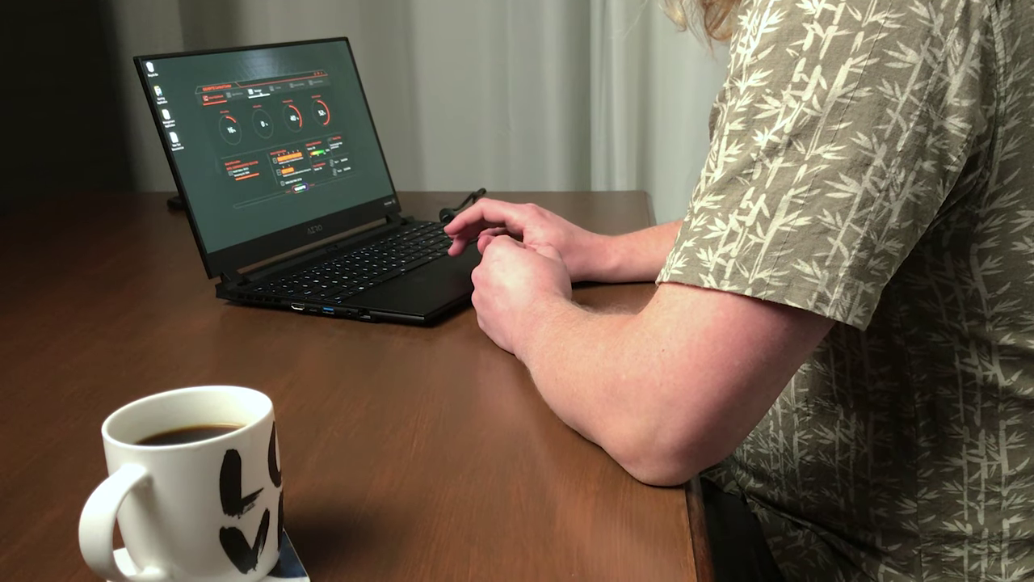
pyautogui.click(257, 90)
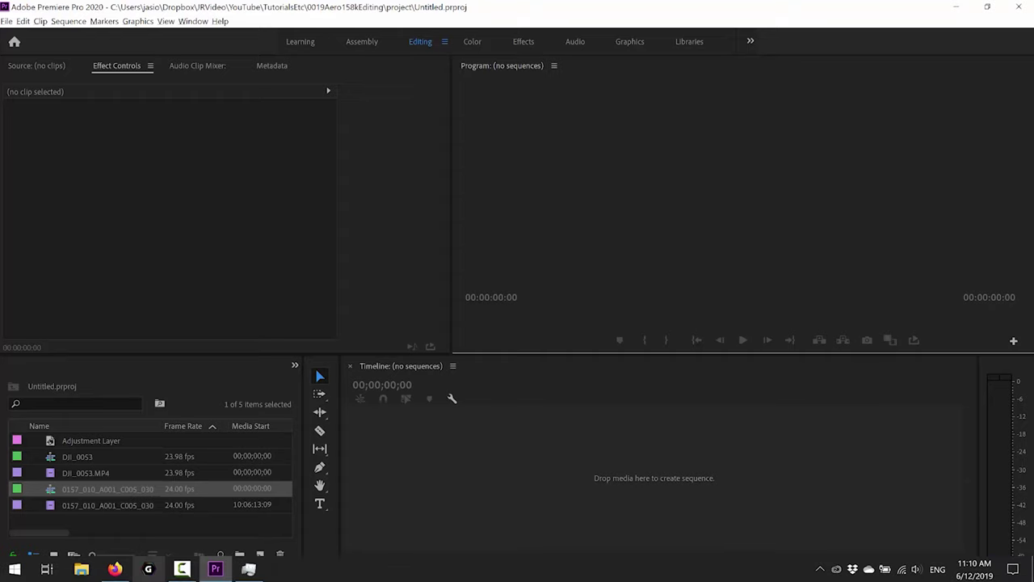
# Switch to Firefox and view the Free 8K Stock Footage Shot On RED Helium collection on RawFilm
pyautogui.click(115, 569)
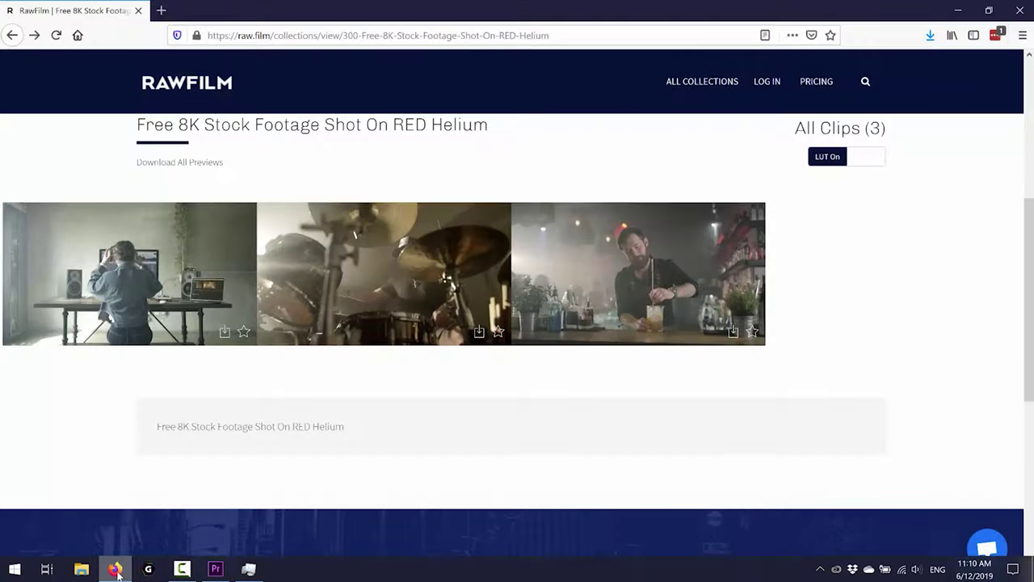
pyautogui.moveTo(426, 289)
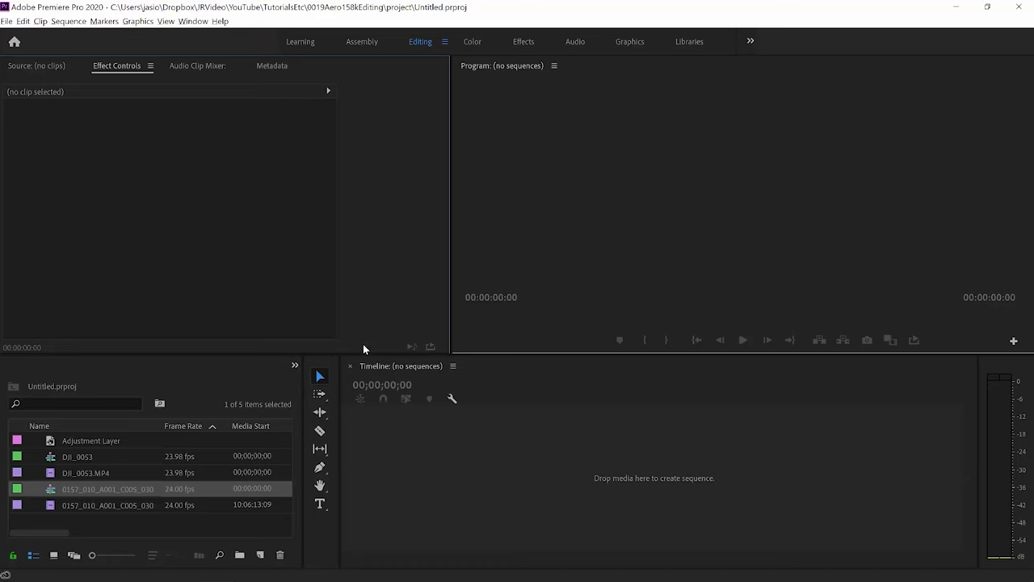
# In Premiere Pro, open the 0157_010_A001_C005_030 sequence in the timeline and enable the dropped frame indicator
pyautogui.moveTo(50, 492); pyautogui.dragTo(511, 434)
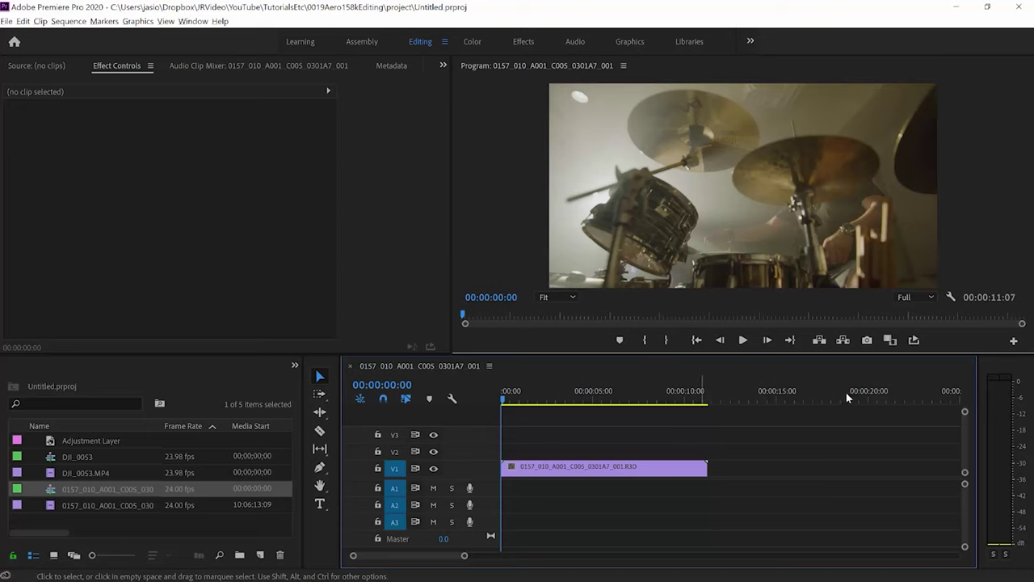
pyautogui.click(934, 297)
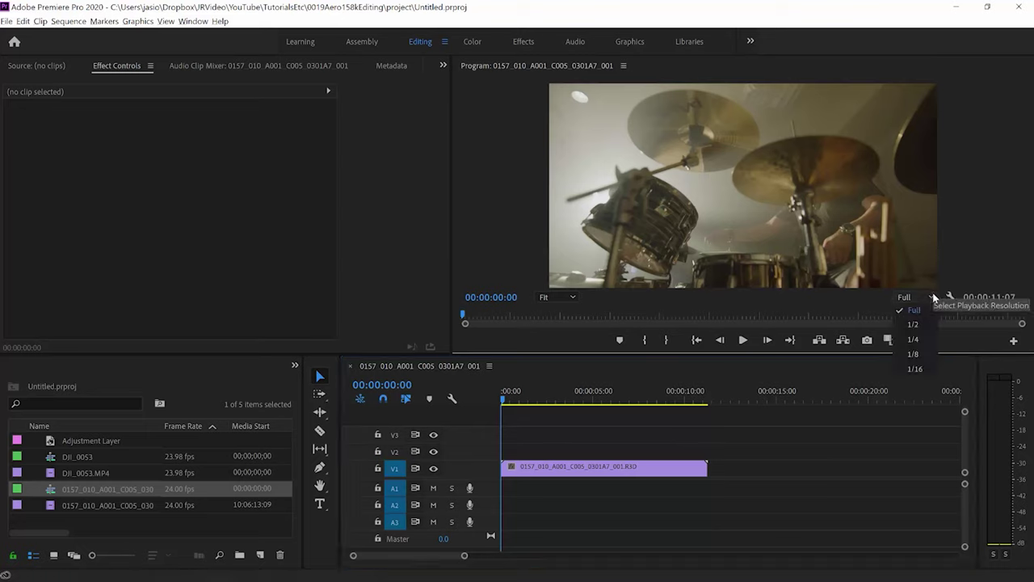
pyautogui.click(934, 297)
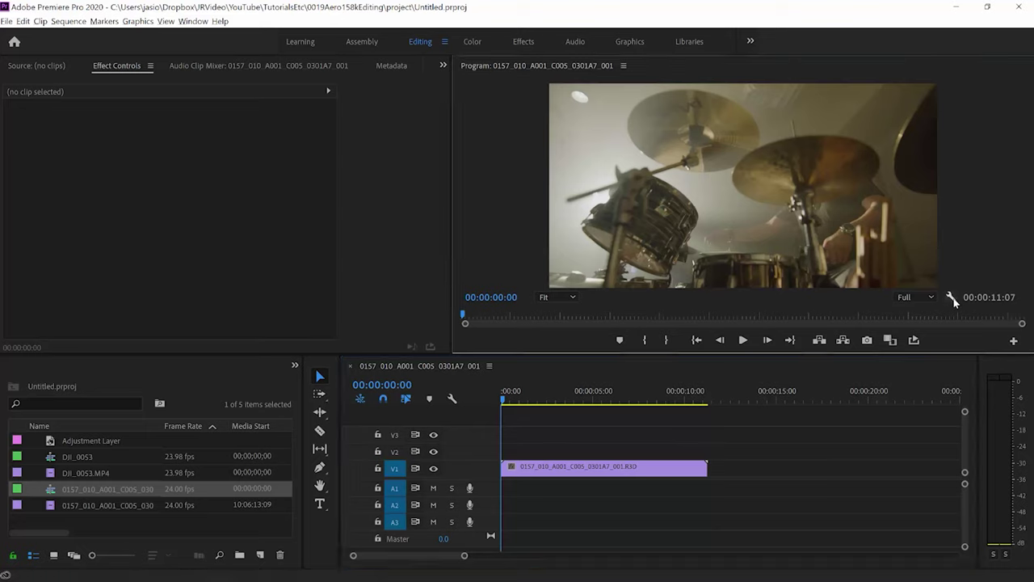
pyautogui.click(952, 298)
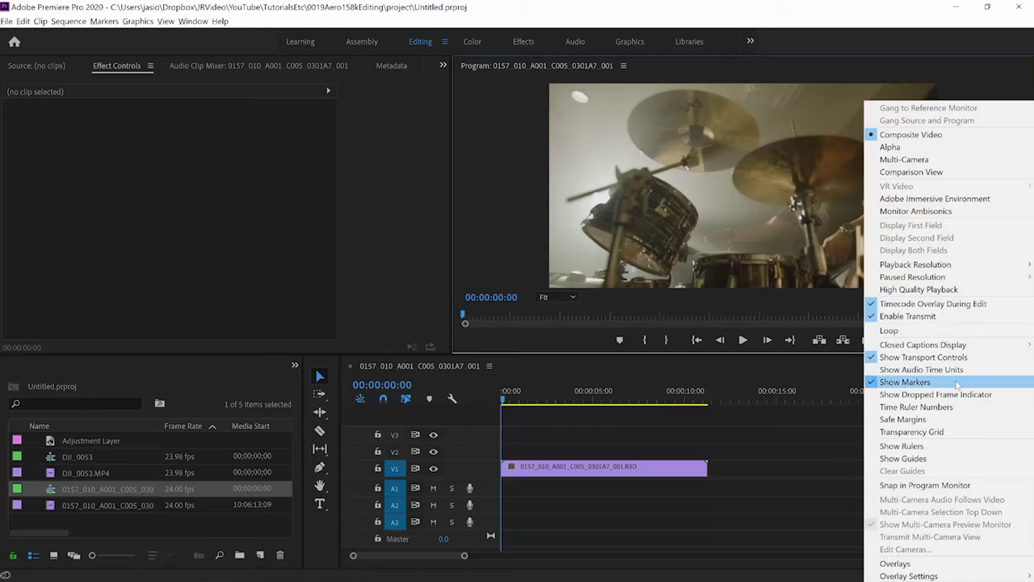
pyautogui.click(987, 395)
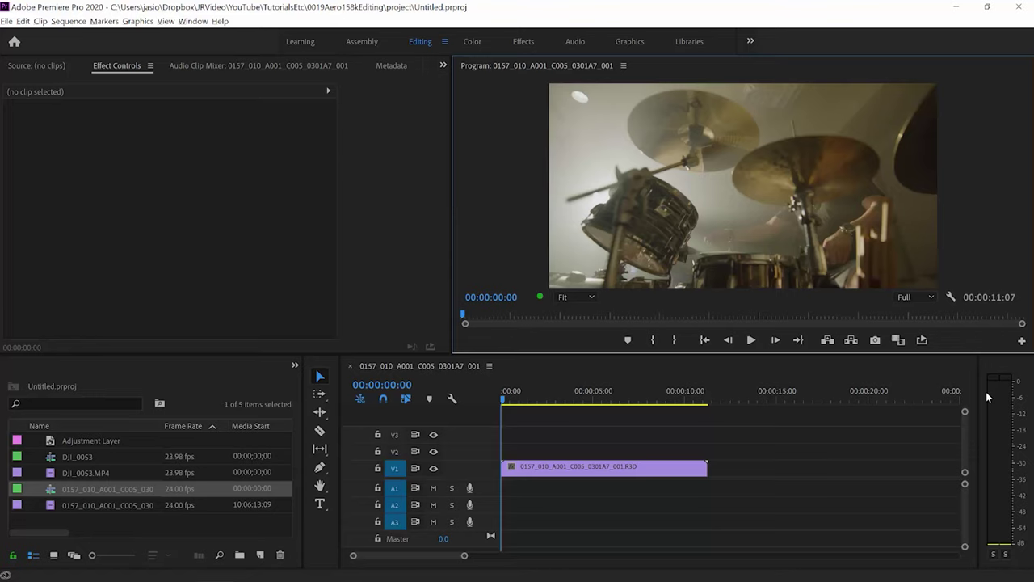
# Scrub through the drum clip and start looped playback from its beginning at full resolution
pyautogui.moveTo(548, 398); pyautogui.dragTo(527, 397)
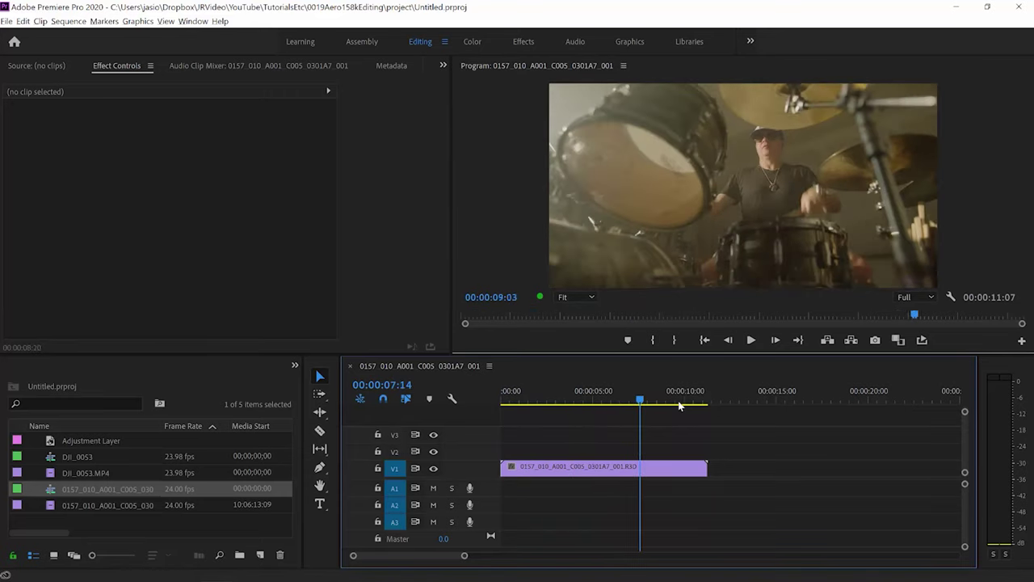
pyautogui.moveTo(635, 402); pyautogui.dragTo(500, 404)
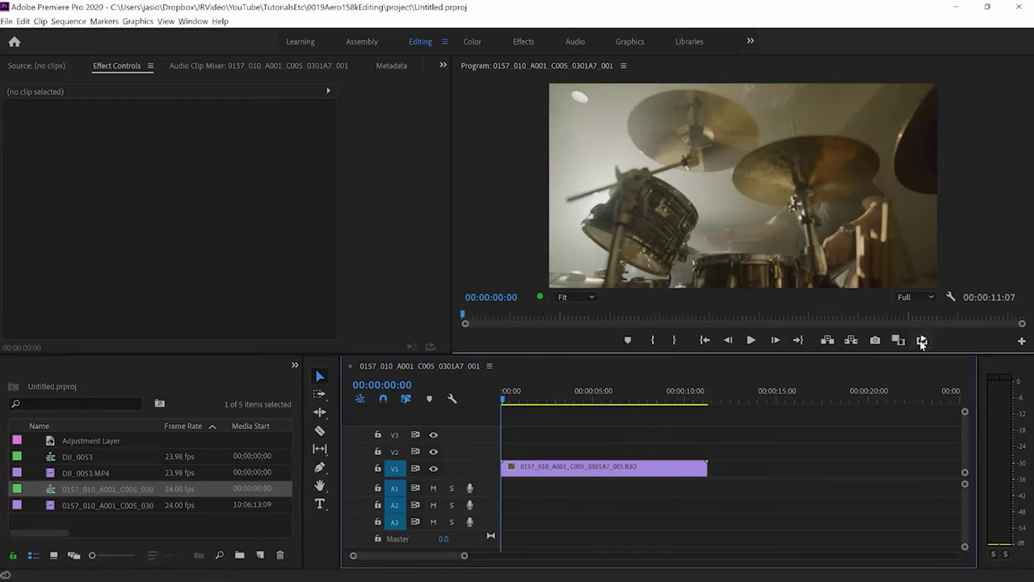
pyautogui.click(922, 341)
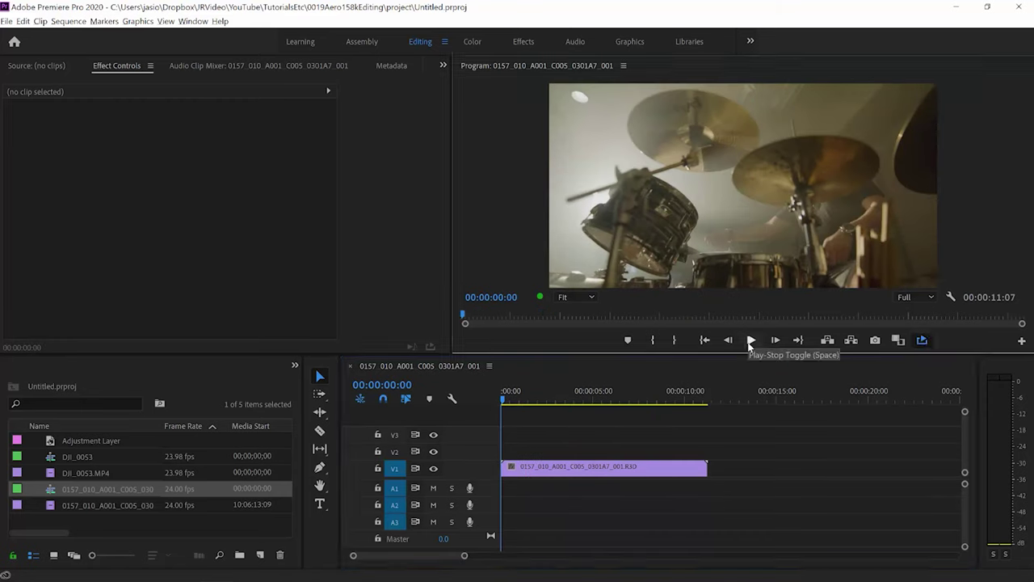
pyautogui.click(751, 341)
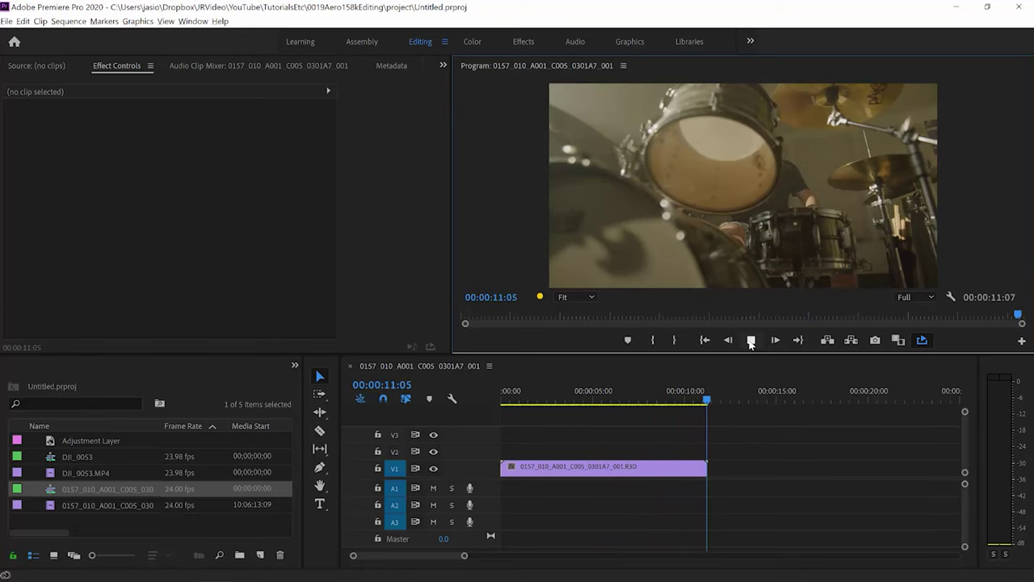
# Lower the playback resolution to 1/2, 1/4 and finally 1/8 while the clip plays in a loop
pyautogui.click(933, 297)
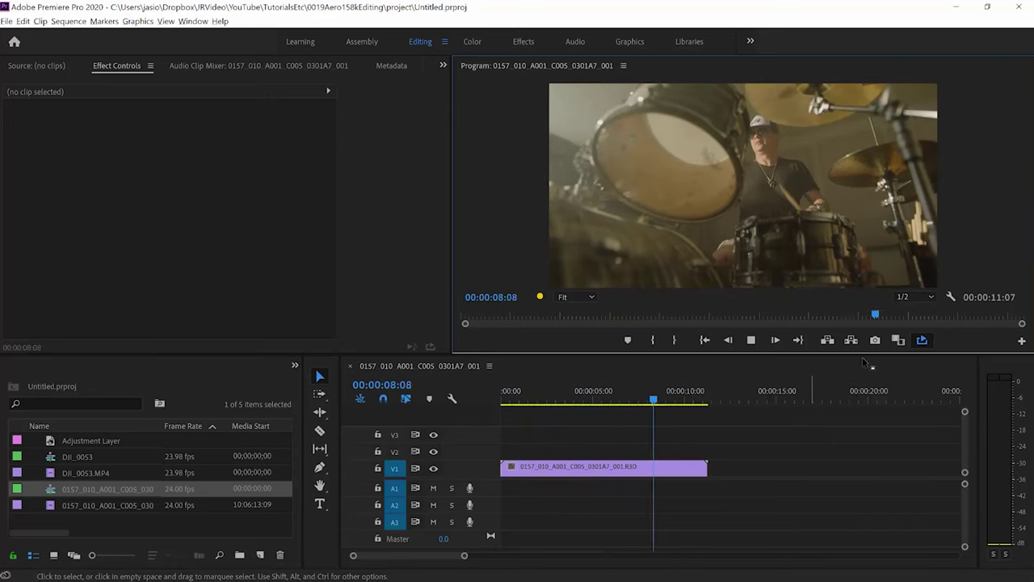
pyautogui.click(933, 299)
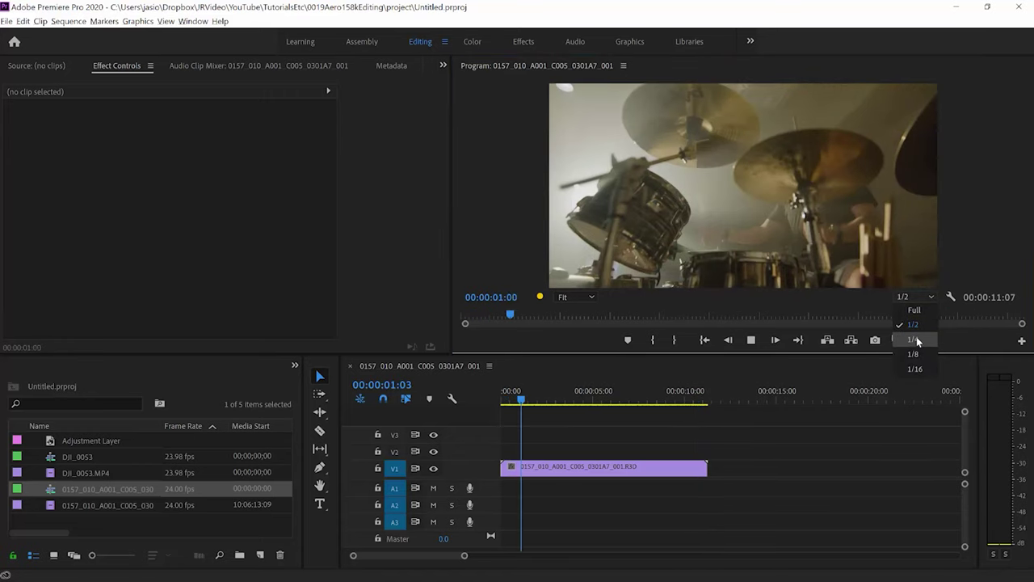
pyautogui.click(915, 338)
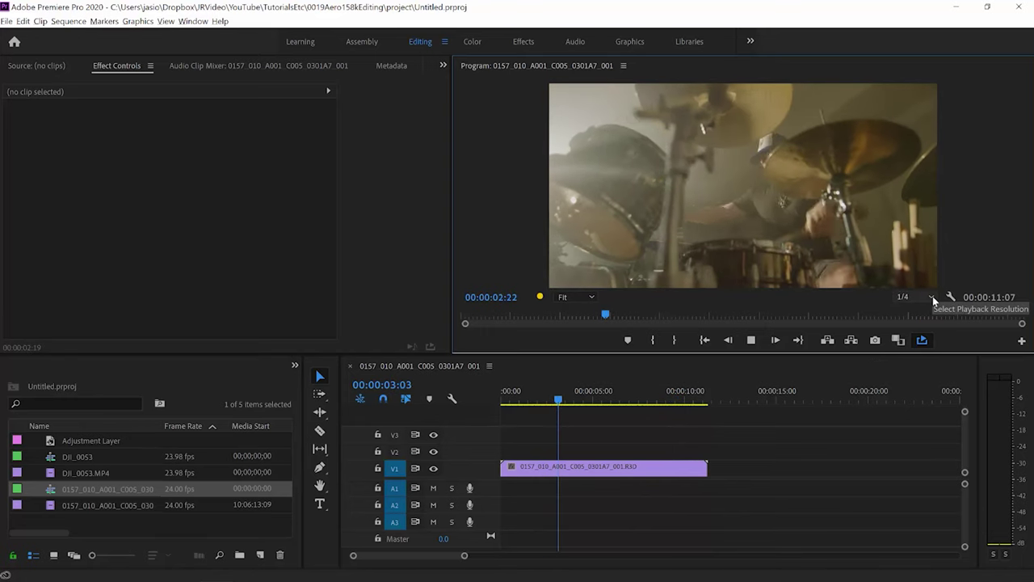
pyautogui.click(929, 299)
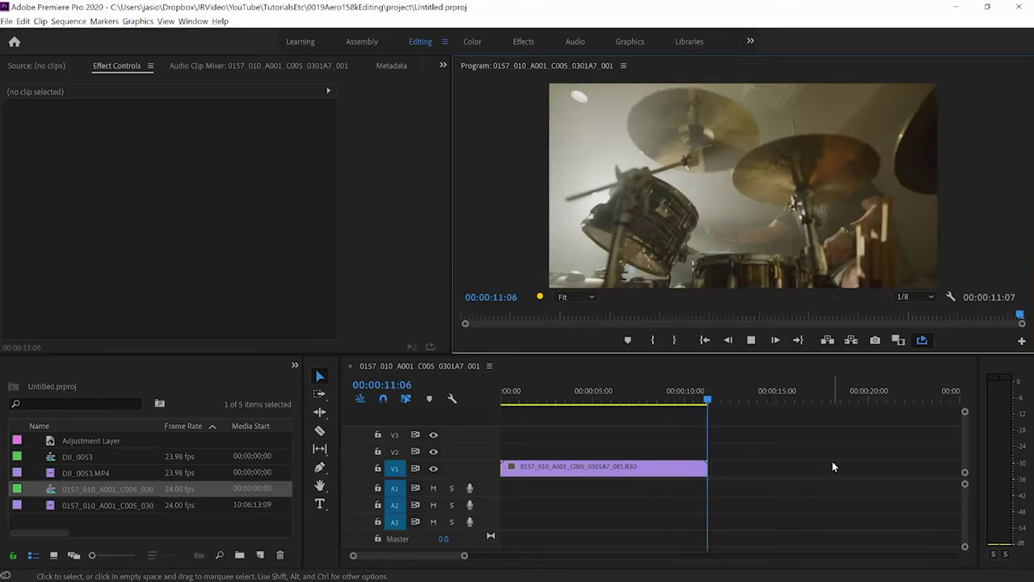
# Stop playback, scrub back and forth through the drum clip, and return the playhead to the sequence start
pyautogui.click(751, 341)
pyautogui.moveTo(521, 401); pyautogui.dragTo(584, 399)
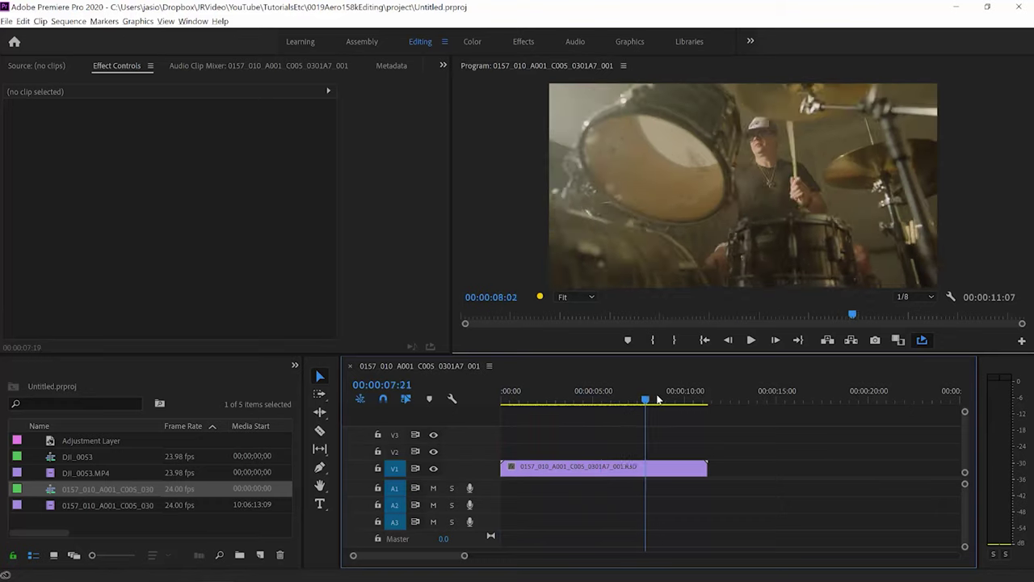
pyautogui.moveTo(679, 399); pyautogui.dragTo(529, 400)
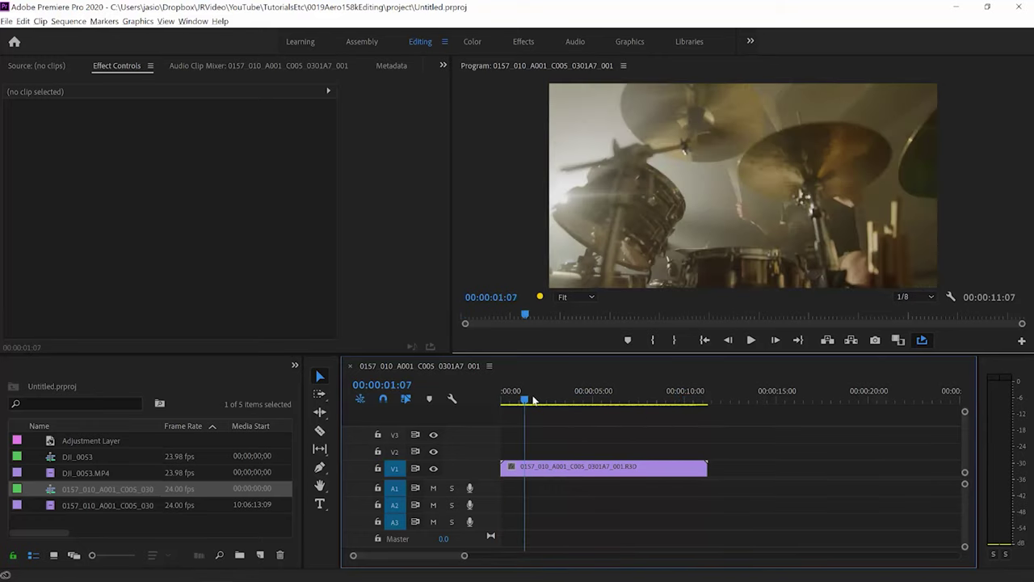
pyautogui.moveTo(700, 397); pyautogui.dragTo(684, 399)
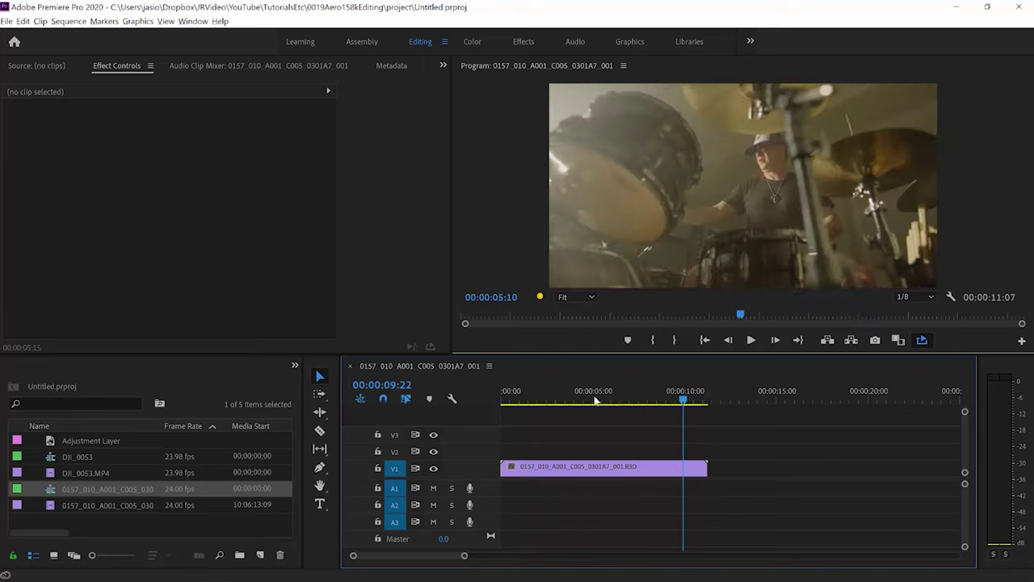
pyautogui.moveTo(609, 402); pyautogui.dragTo(500, 399)
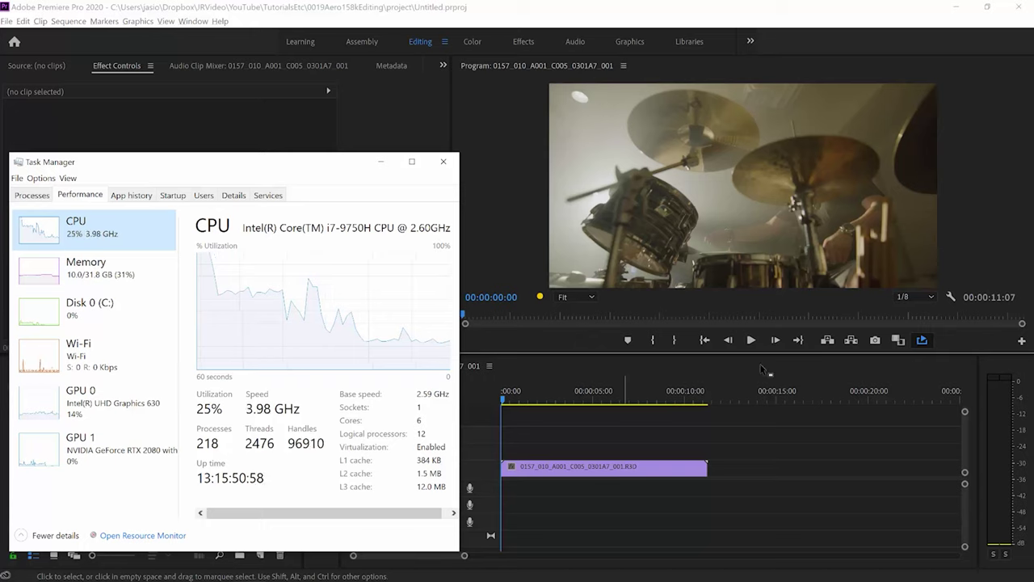
# Play the clip alongside Task Manager, try a playback resolution of 1/4, and restore it to 1/8
pyautogui.click(751, 340)
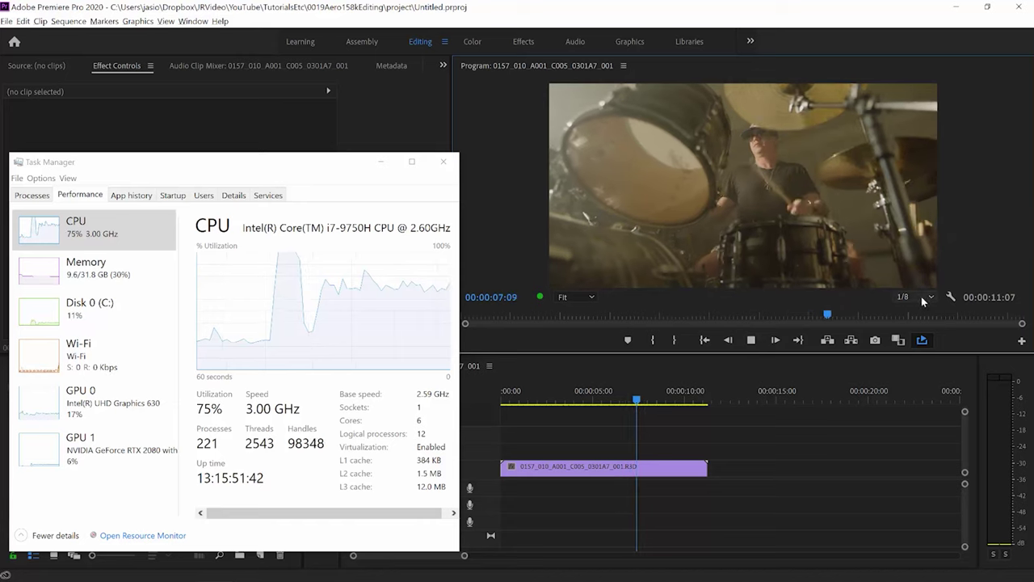
pyautogui.click(933, 298)
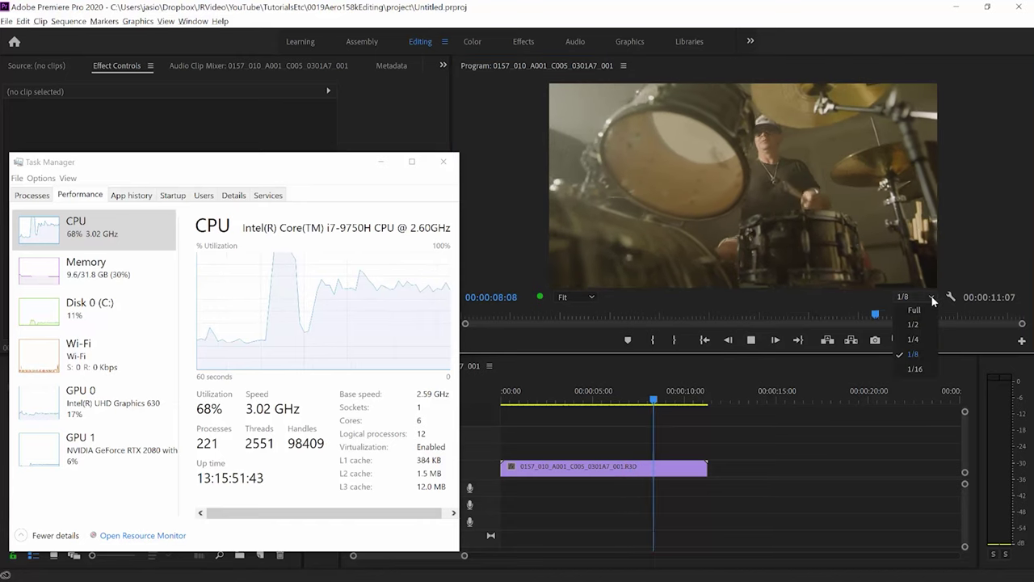
pyautogui.click(920, 340)
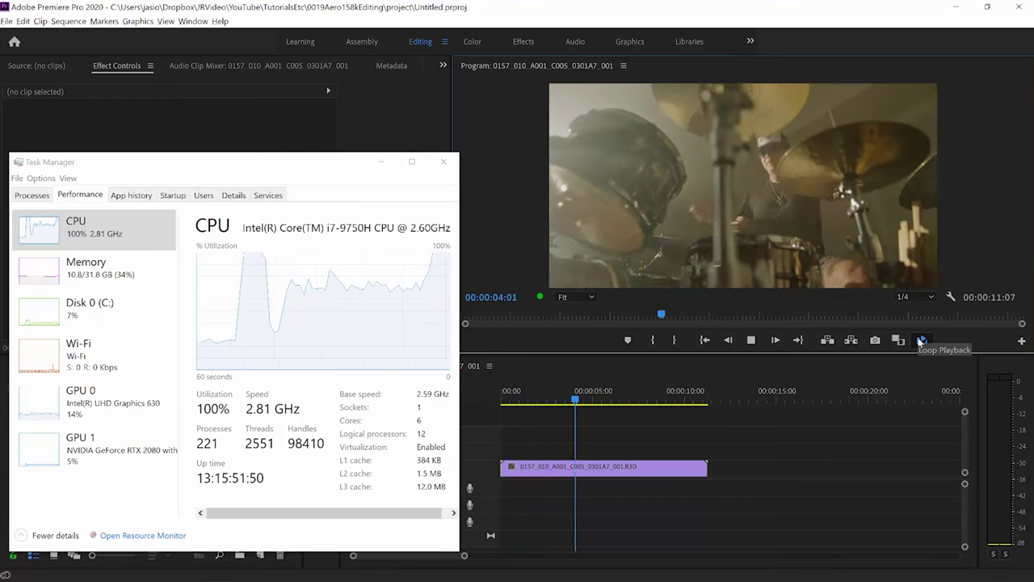
pyautogui.click(921, 340)
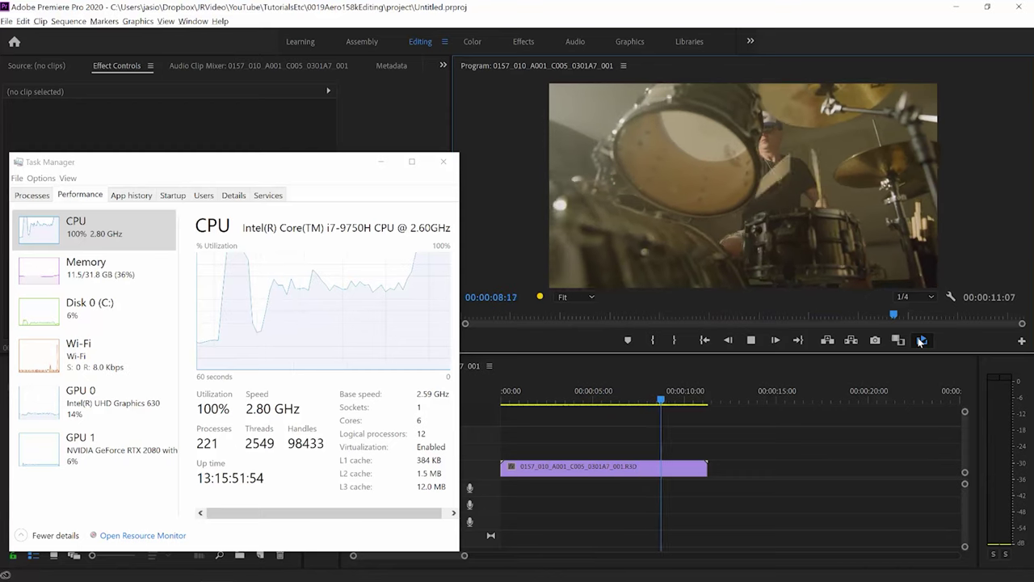
pyautogui.click(932, 297)
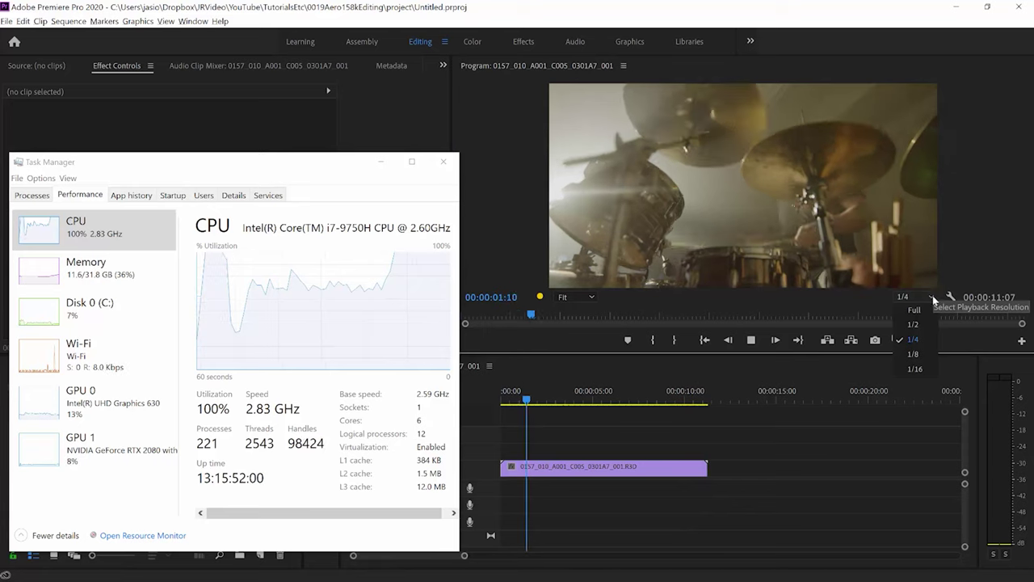
pyautogui.click(914, 355)
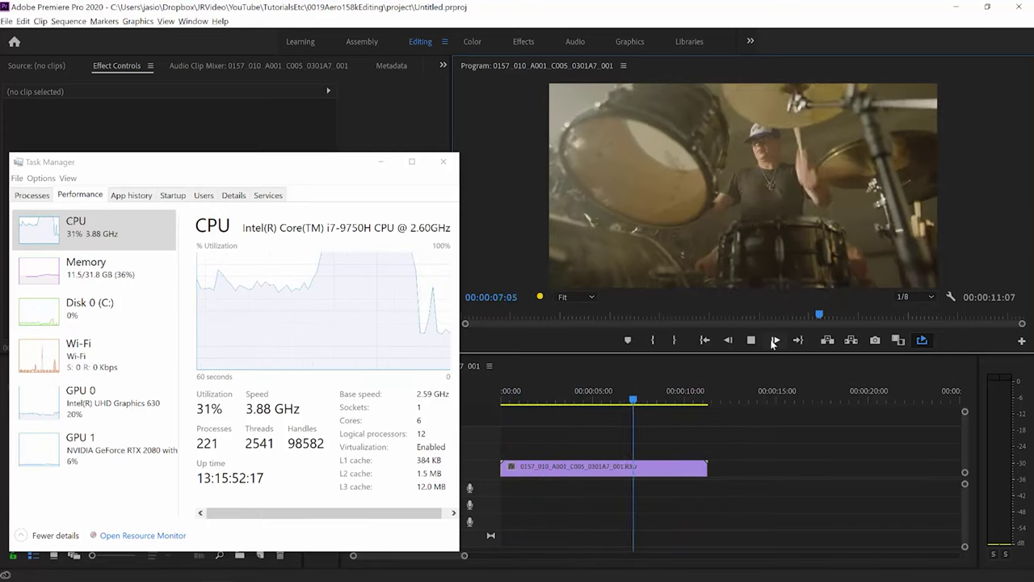
# Replay the clip from its beginning while watching Task Manager, then hide Task Manager and stop playback
pyautogui.click(751, 340)
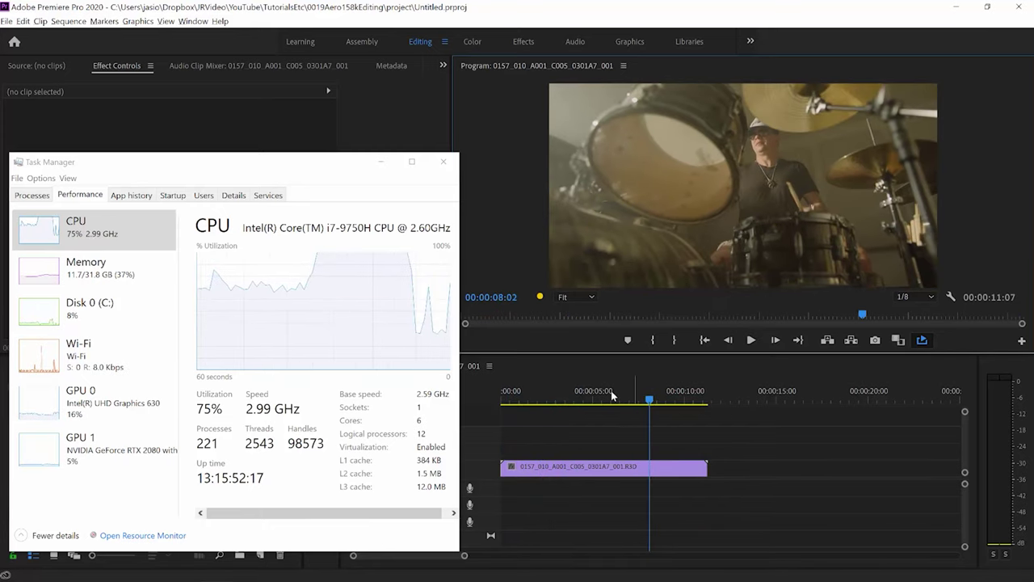
pyautogui.moveTo(599, 396); pyautogui.dragTo(474, 395)
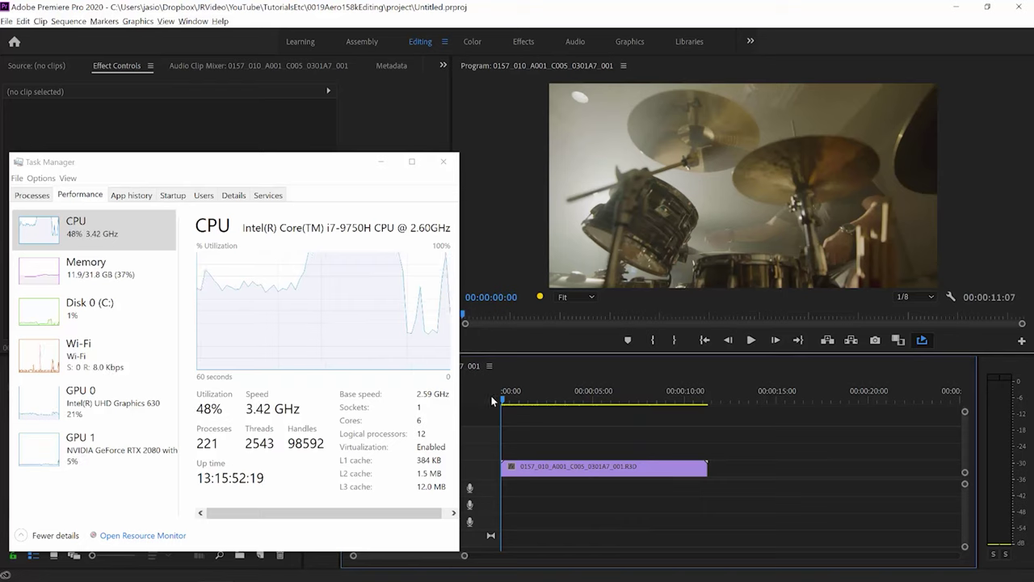
pyautogui.click(756, 340)
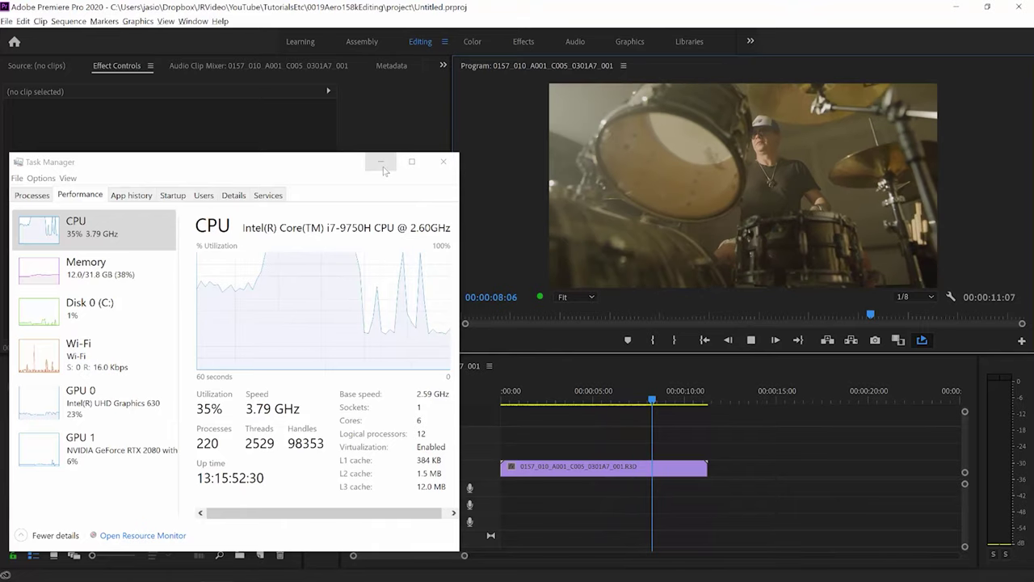
pyautogui.hotkey('alt', 'Tab')
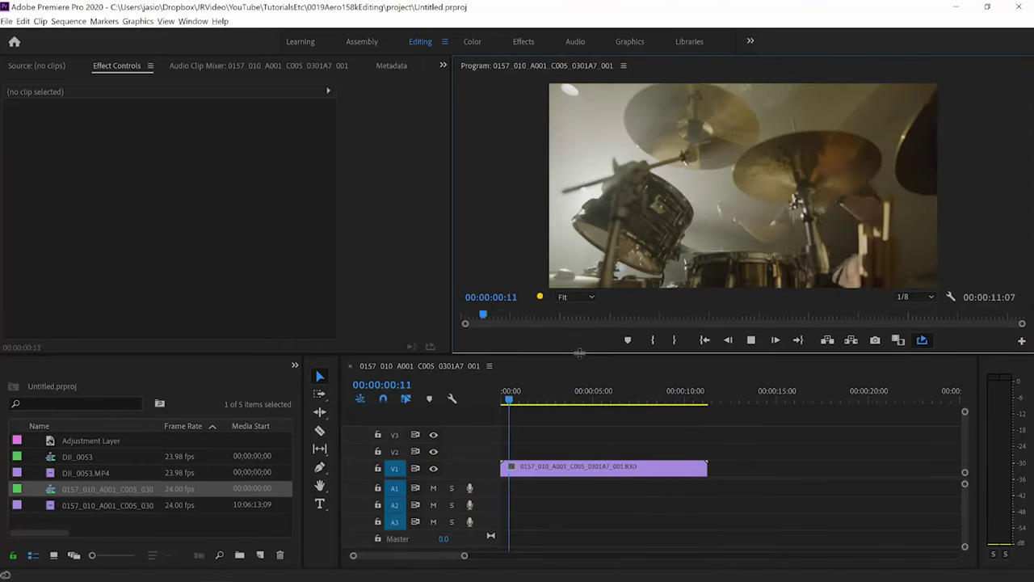
pyautogui.click(751, 340)
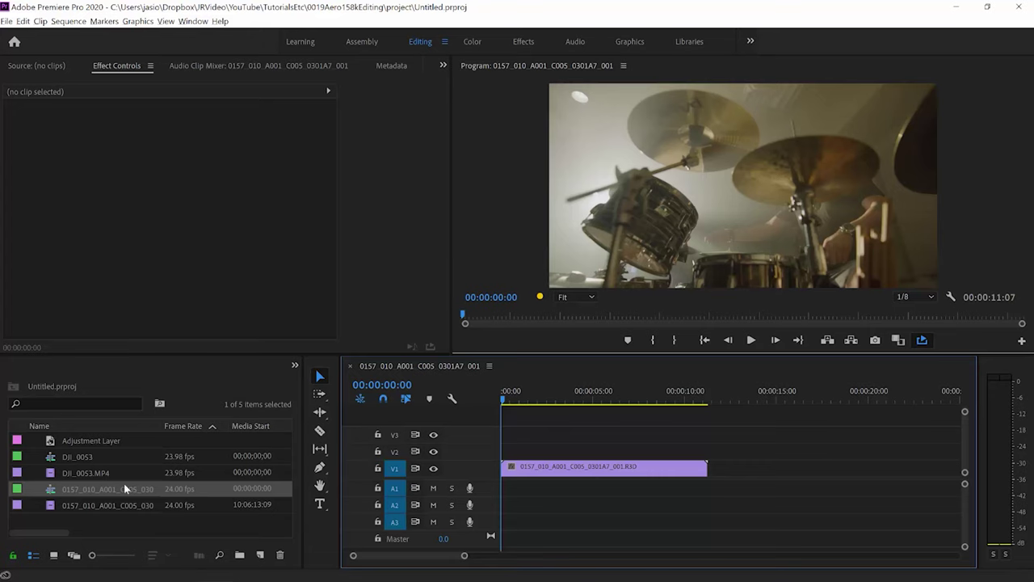
# Place the adjustment layer on V2 above the drum clip and extend it to the clip's full length
pyautogui.moveTo(50, 444); pyautogui.dragTo(502, 453)
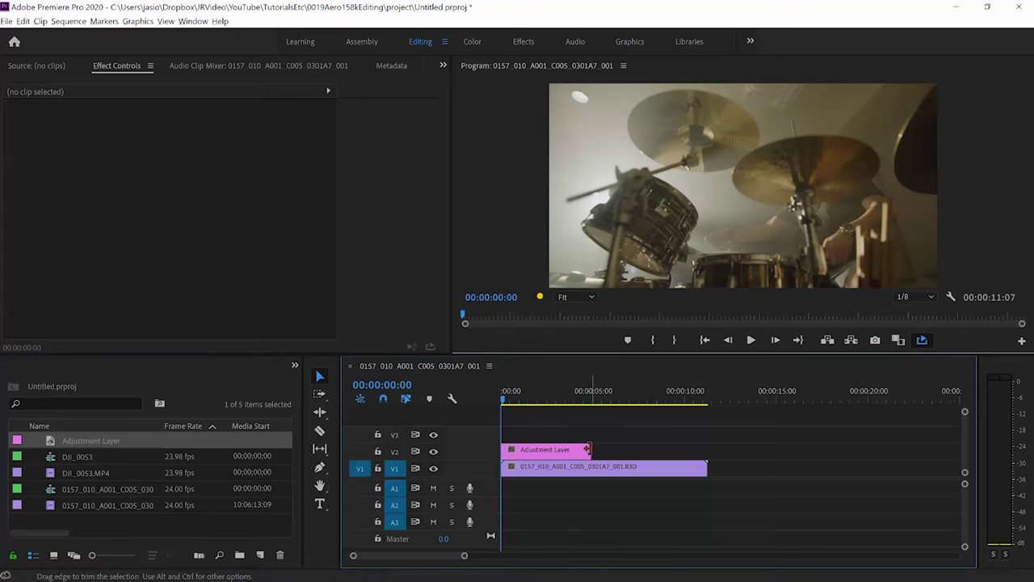
pyautogui.moveTo(629, 451); pyautogui.dragTo(707, 452)
# Select the adjustment layer above the drum clip and switch to the Color workspace
pyautogui.click(659, 450)
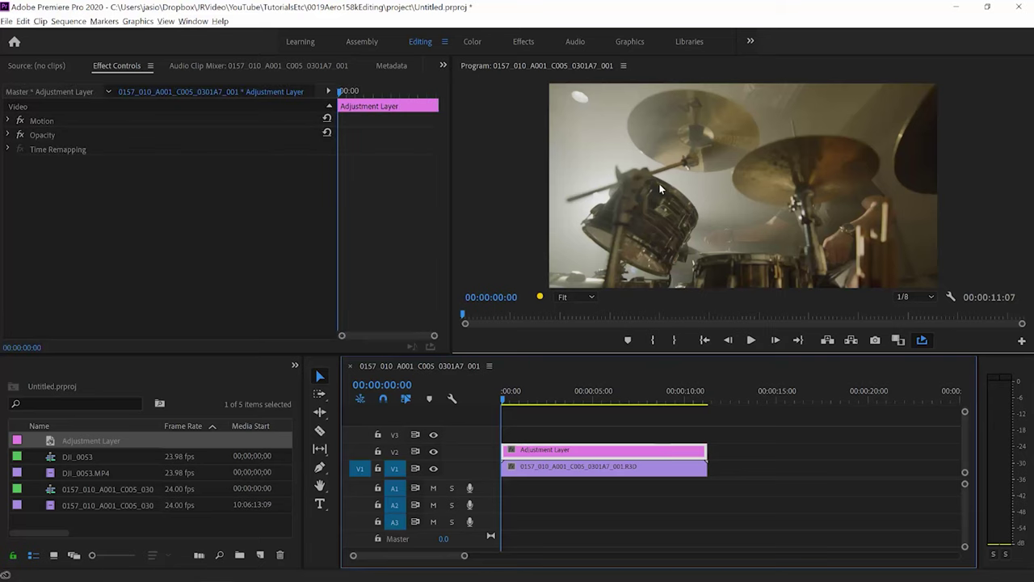
pyautogui.click(472, 42)
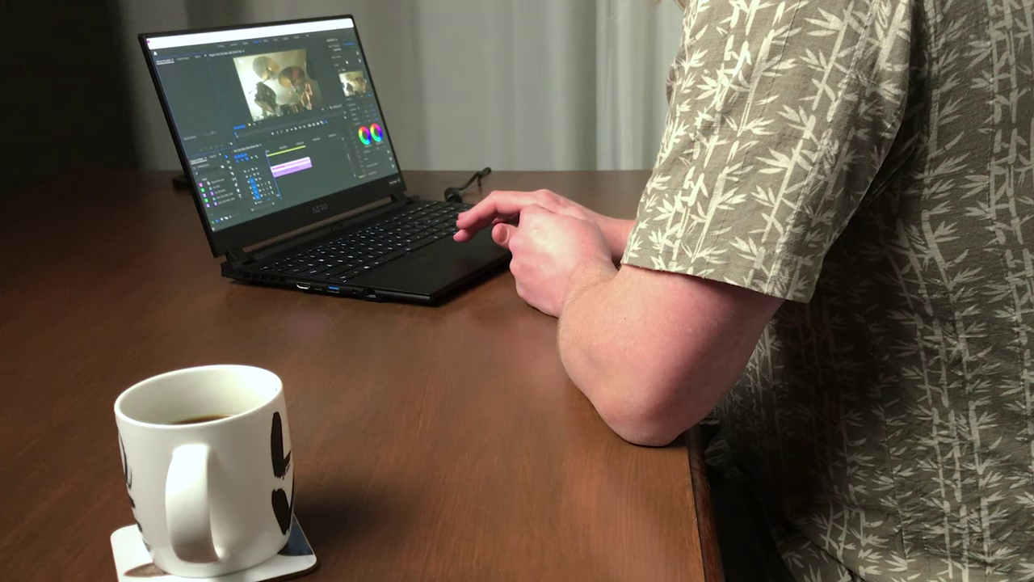
pyautogui.click(928, 127)
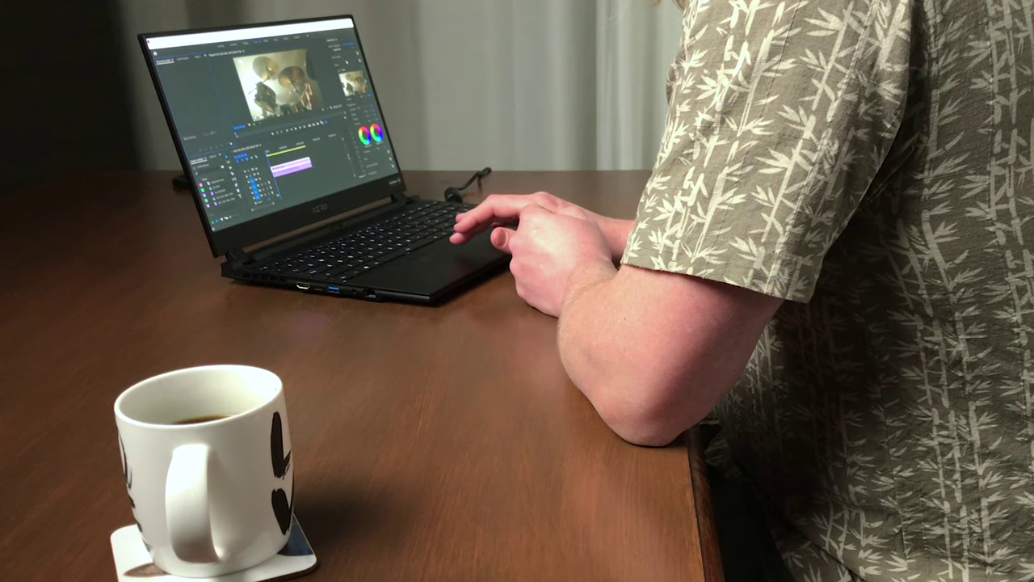